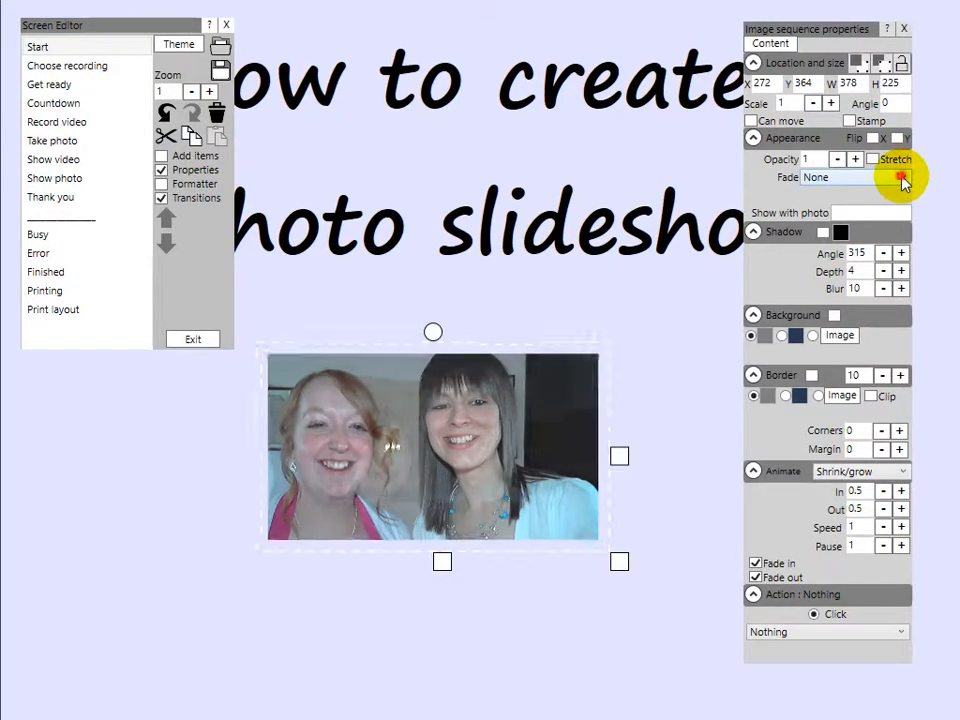
Apply a Radial fade to the photo slideshow item and enlarge it to about 508 by 291
left_click(904, 181)
left_click_drag(904, 270, 898, 339)
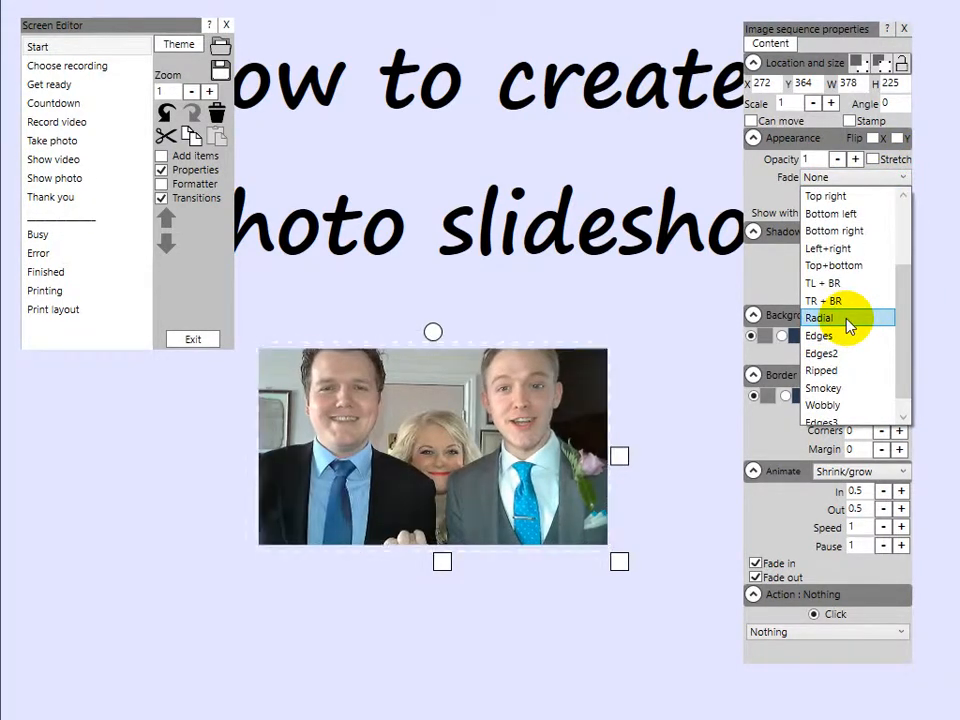
left_click(838, 320)
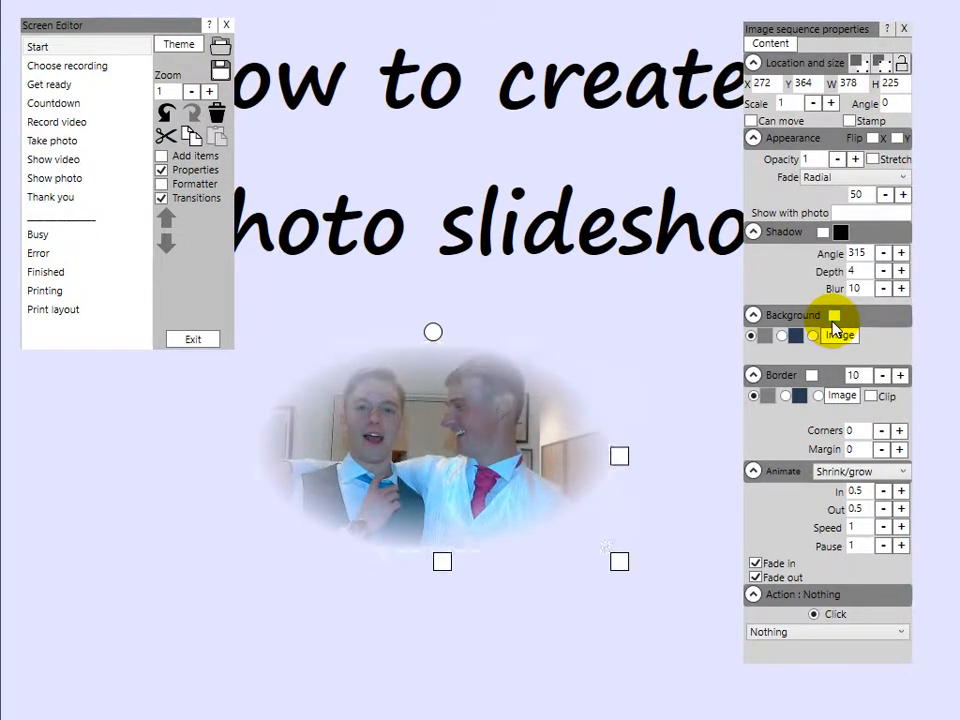
left_click_drag(620, 570, 684, 603)
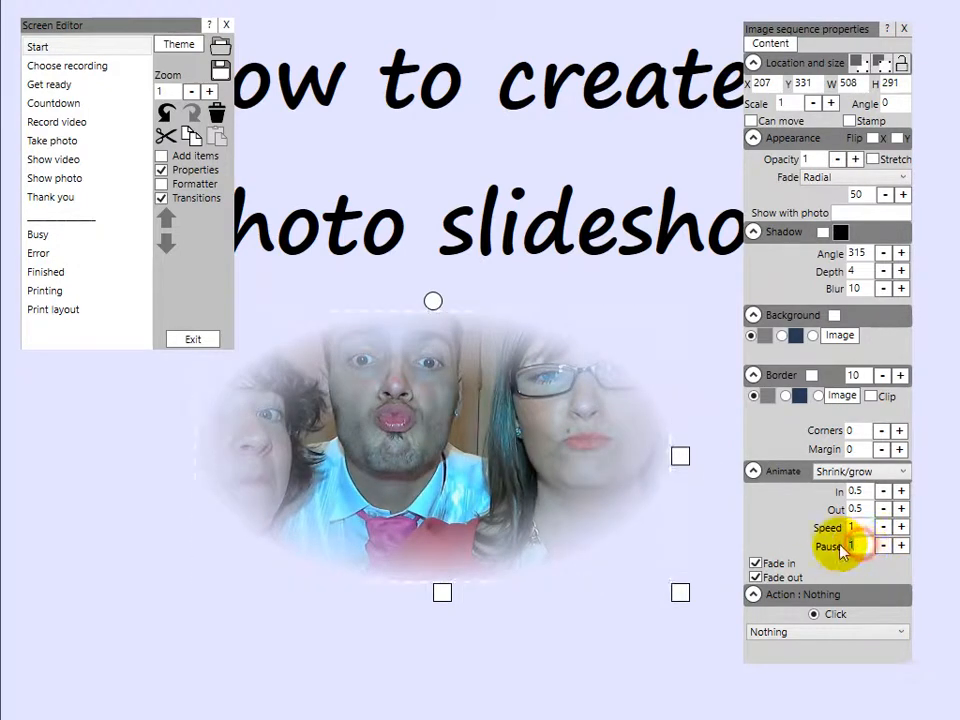
Set the slideshow animation's pause to 2
left_click_drag(860, 545, 836, 551)
type("2")
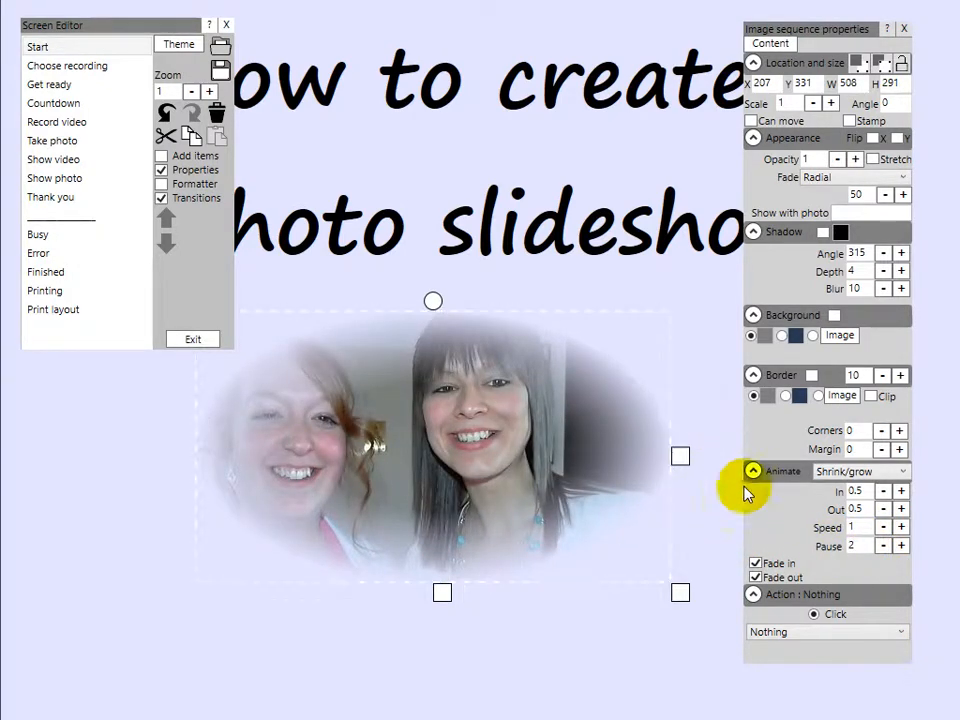
left_click(858, 527)
Move the slideshow to about X 40, Y 350 and rotate it counterclockwise to an angle of about 338.6
left_click_drag(564, 435, 447, 494)
left_click_drag(292, 355, 282, 356)
left_click_drag(357, 459, 300, 426)
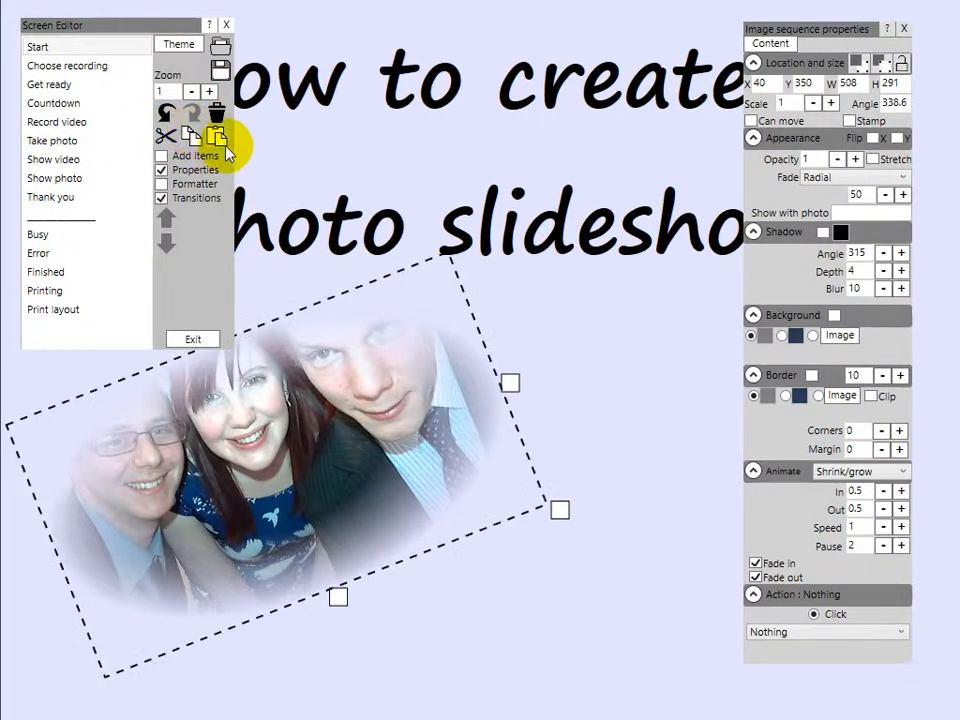
Paste a copy of the slideshow, place it at about X 430, Y 328 and rotate it to about 28.4
left_click(222, 140)
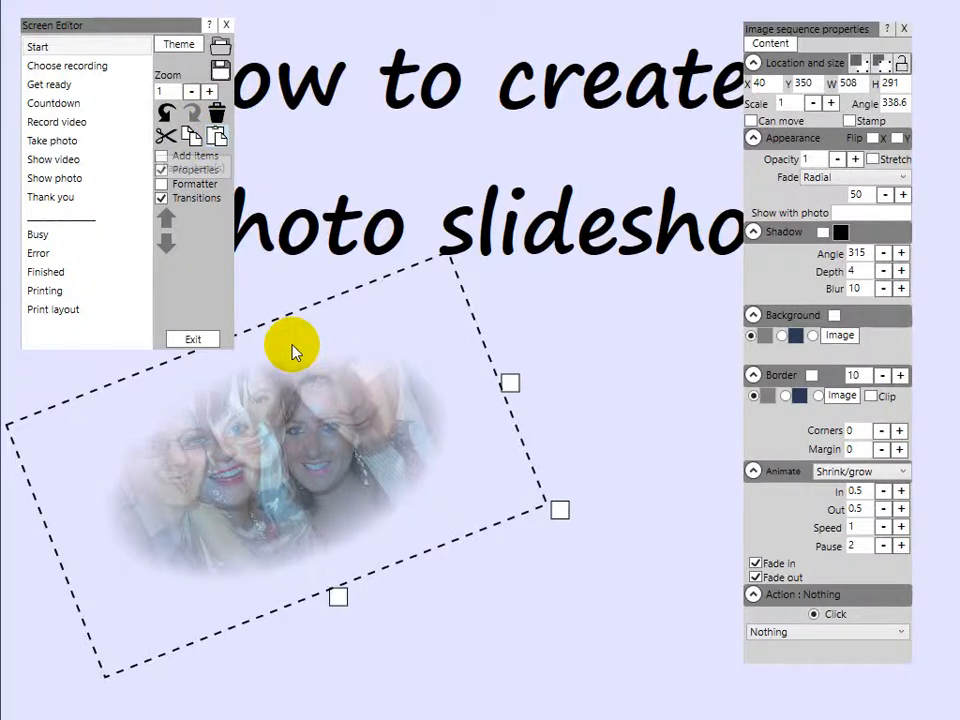
left_click_drag(276, 462, 636, 435)
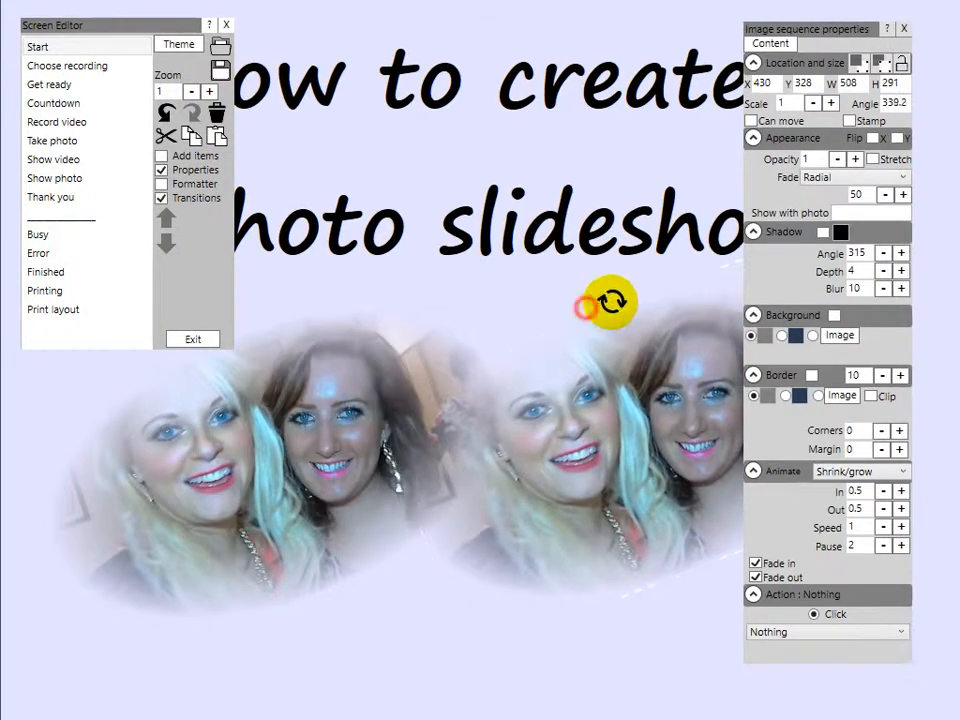
left_click_drag(612, 300, 709, 304)
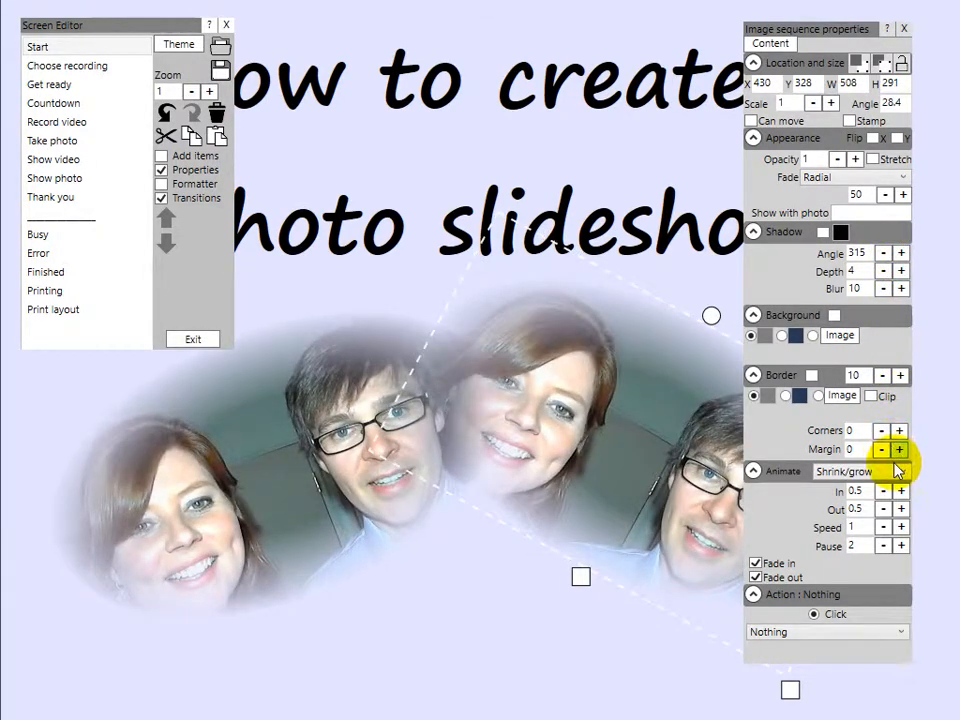
Try the Zoom in animation on the pasted slideshow
left_click(903, 473)
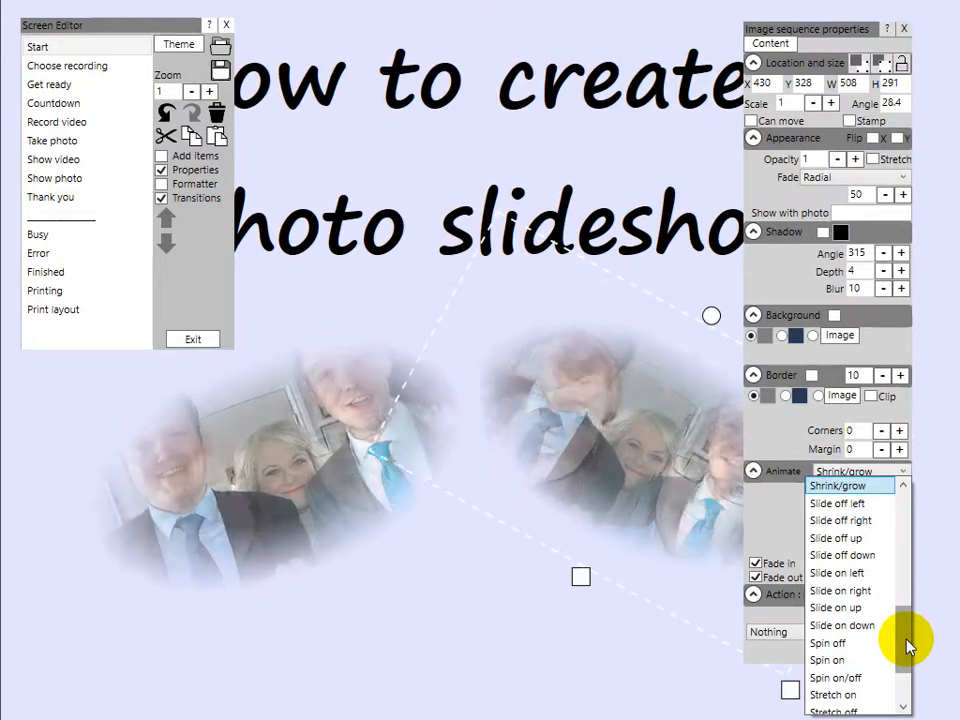
left_click_drag(910, 638, 907, 705)
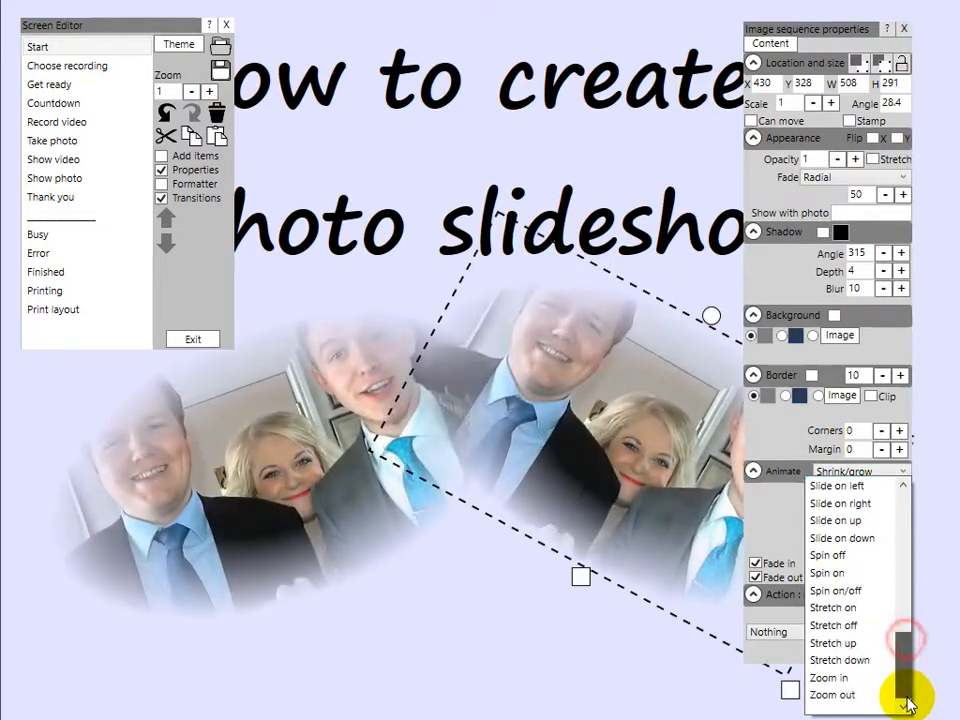
left_click(836, 677)
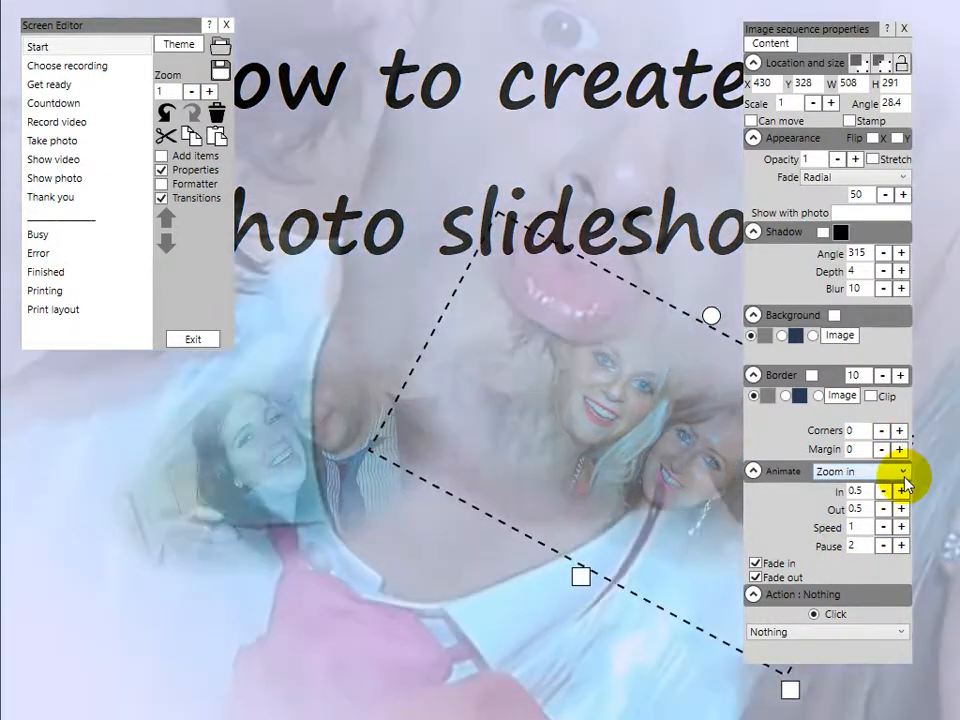
Change the pasted slideshow's animation to Spin on/off with a pause of 2.5, then deselect it
left_click(905, 472)
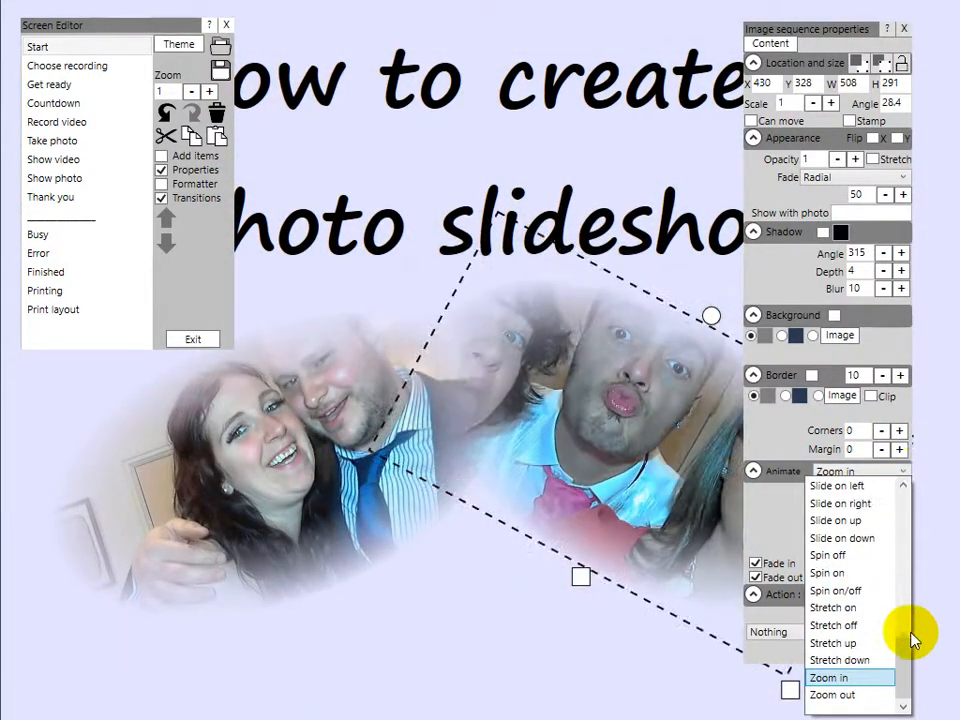
left_click_drag(906, 654, 887, 634)
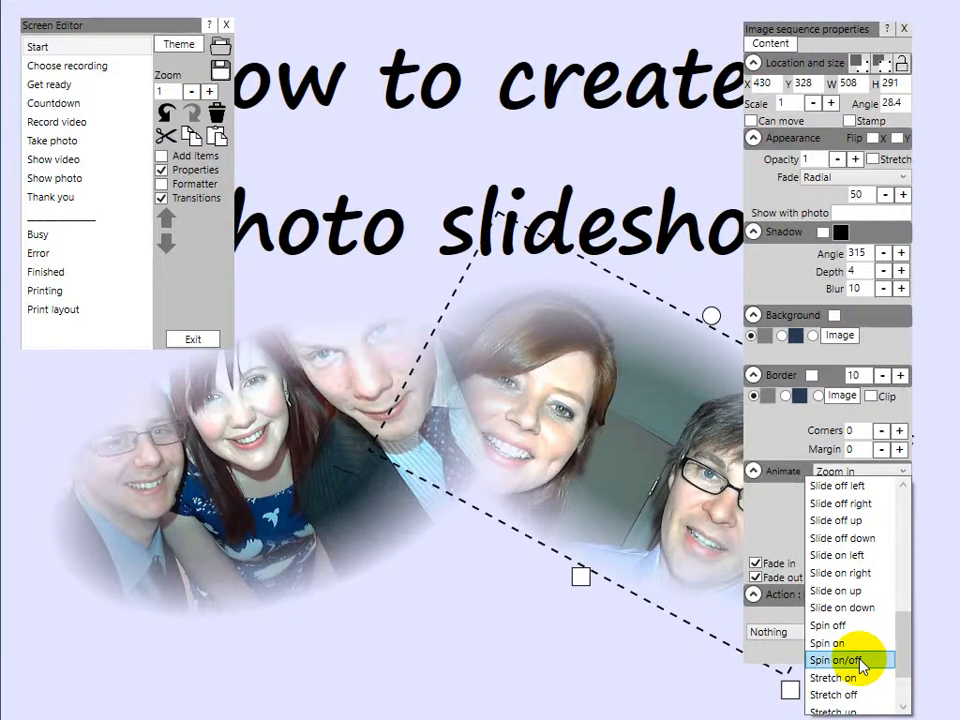
left_click(862, 660)
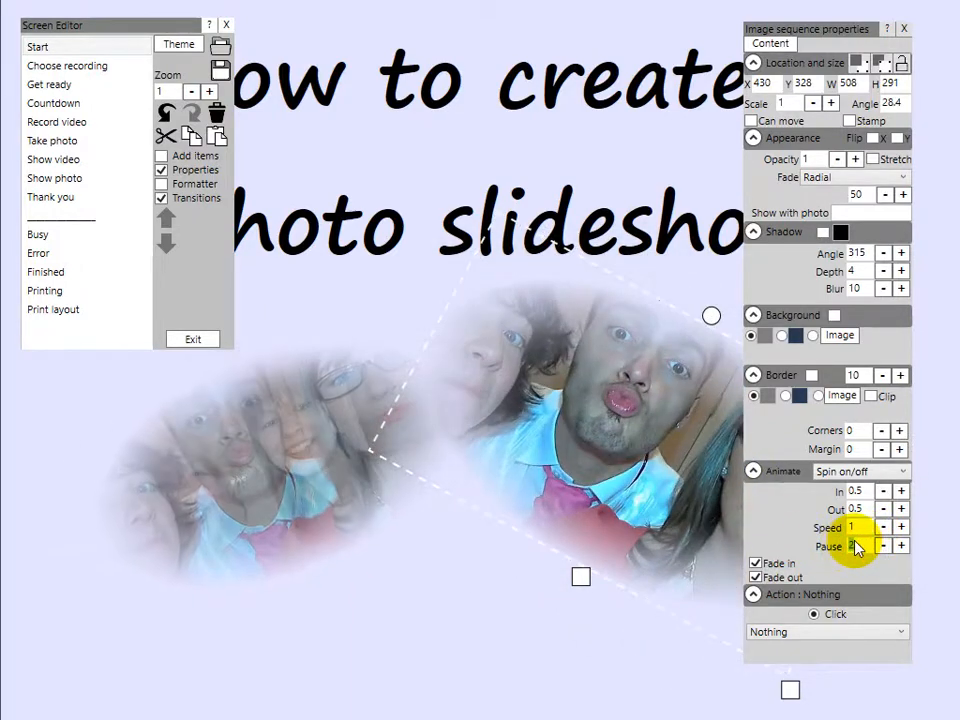
type(".5")
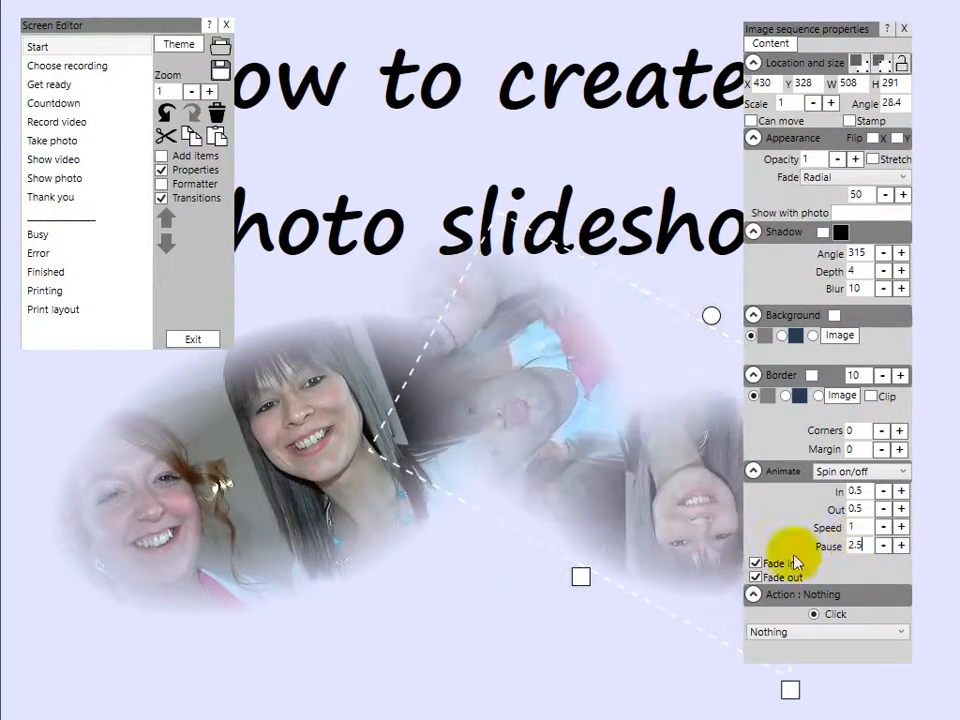
left_click(443, 645)
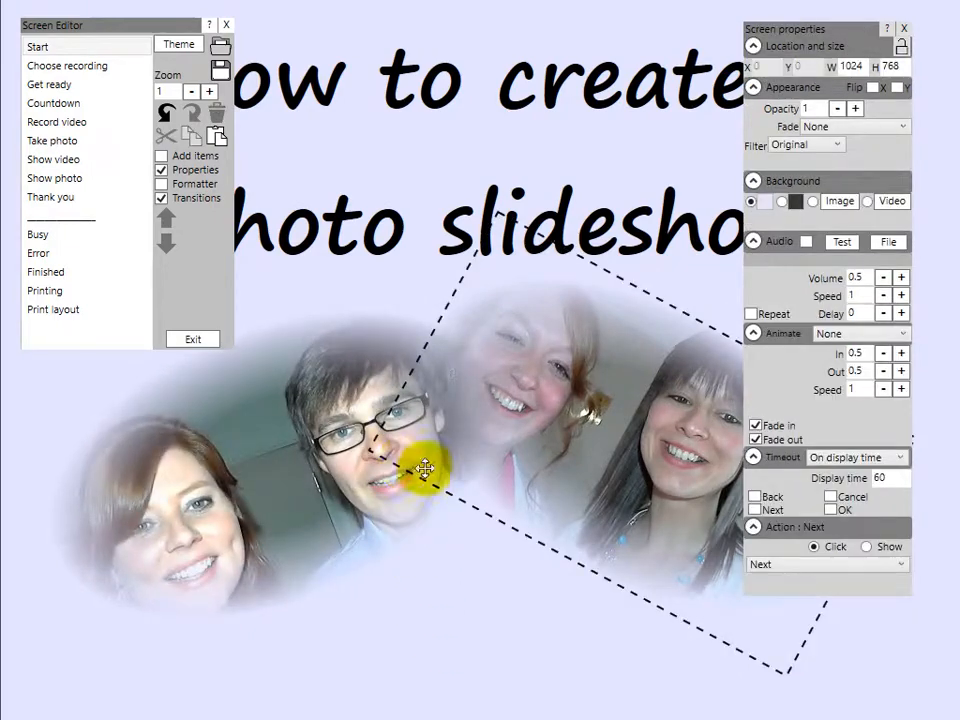
Make the second slideshow show photos from the Pictures folder, and close its properties
double_click(624, 405)
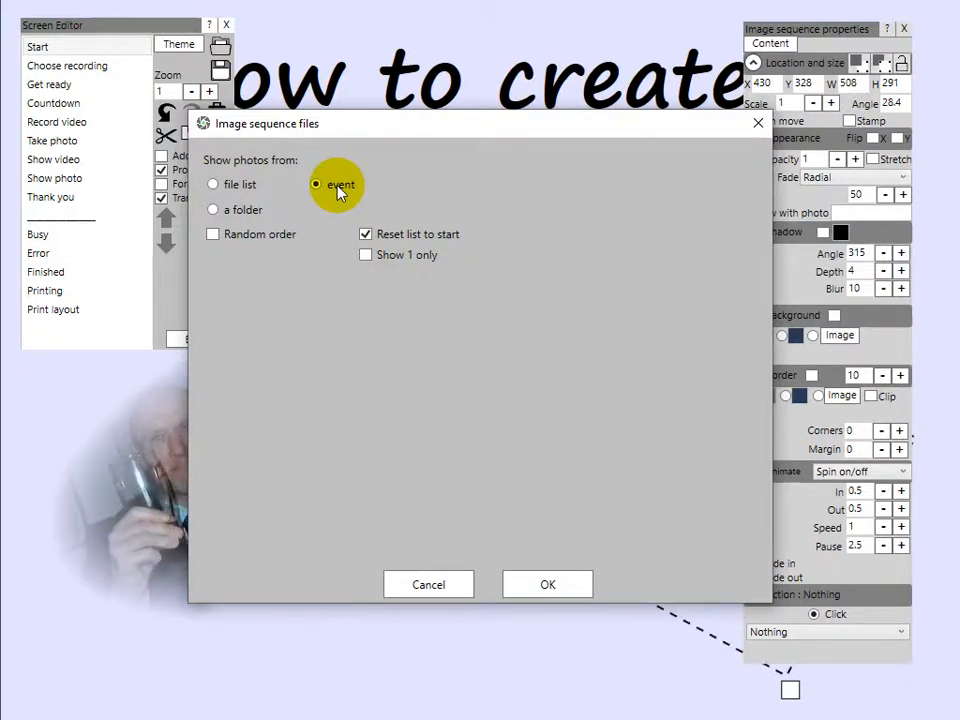
left_click(214, 211)
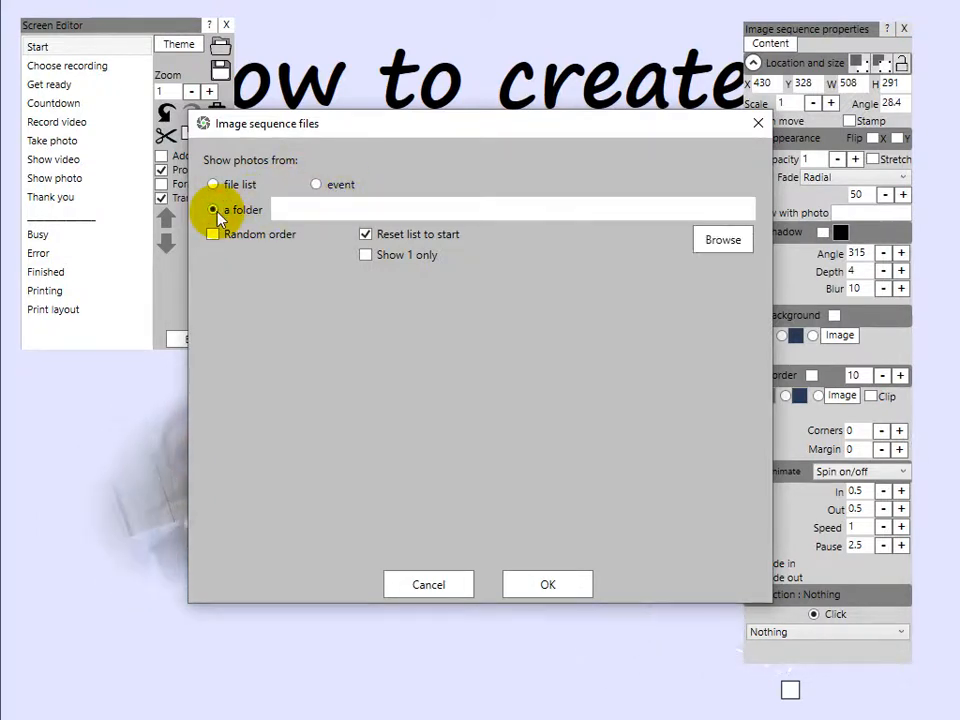
left_click(700, 243)
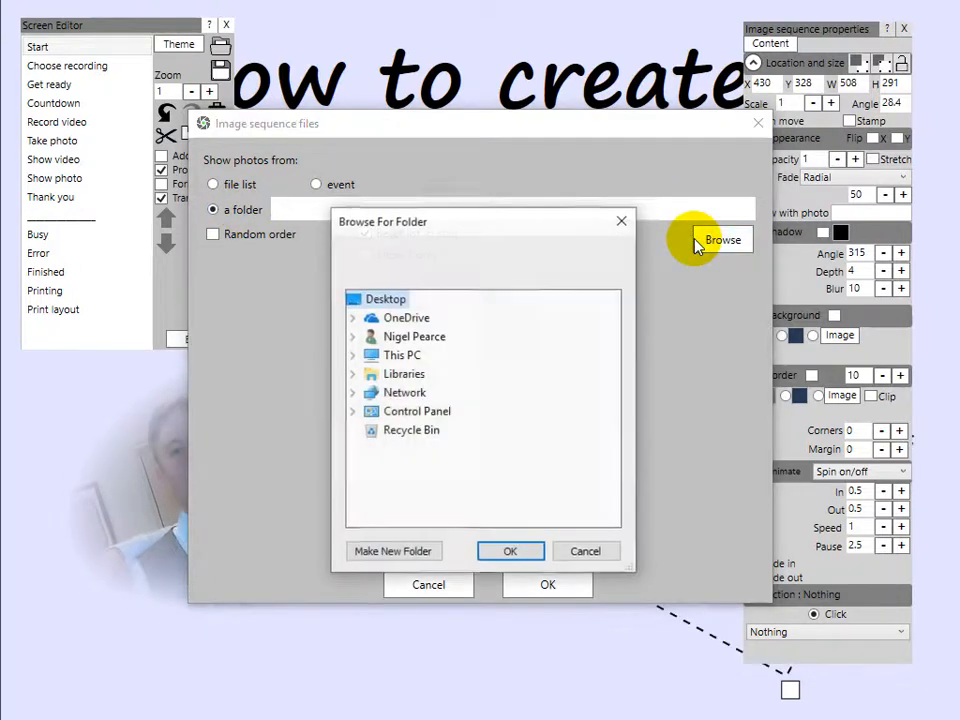
left_click(351, 357)
double_click(409, 418)
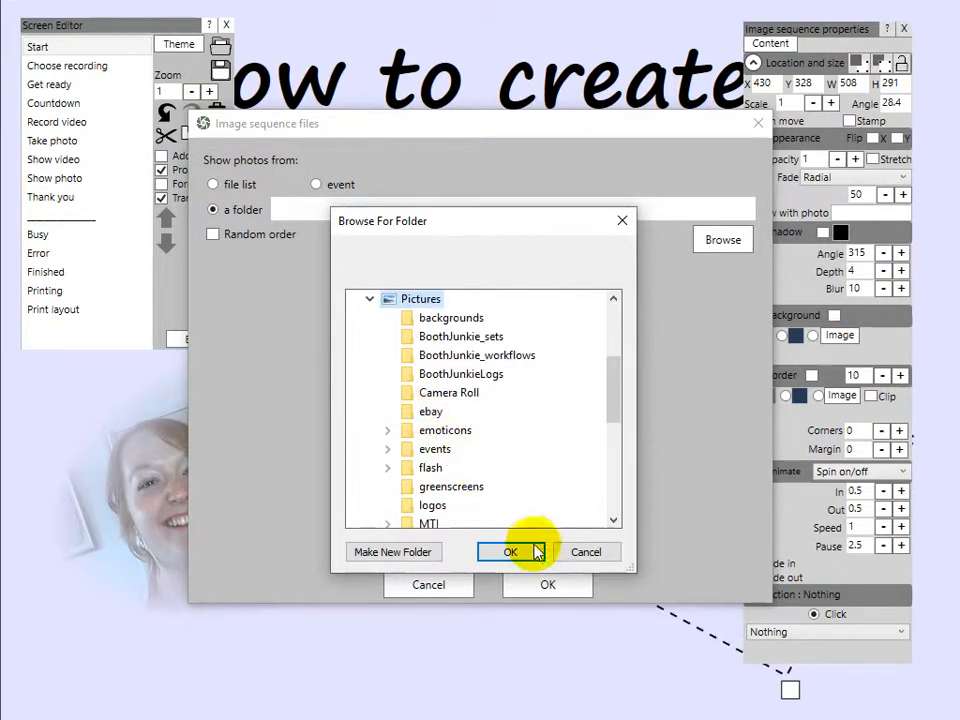
left_click(532, 552)
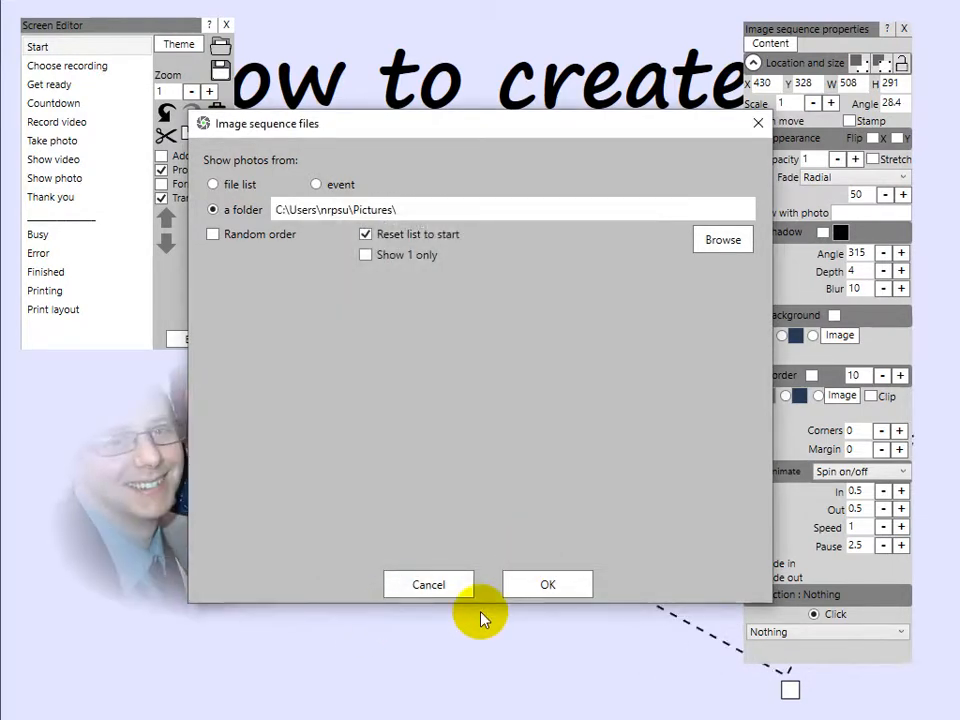
left_click(549, 584)
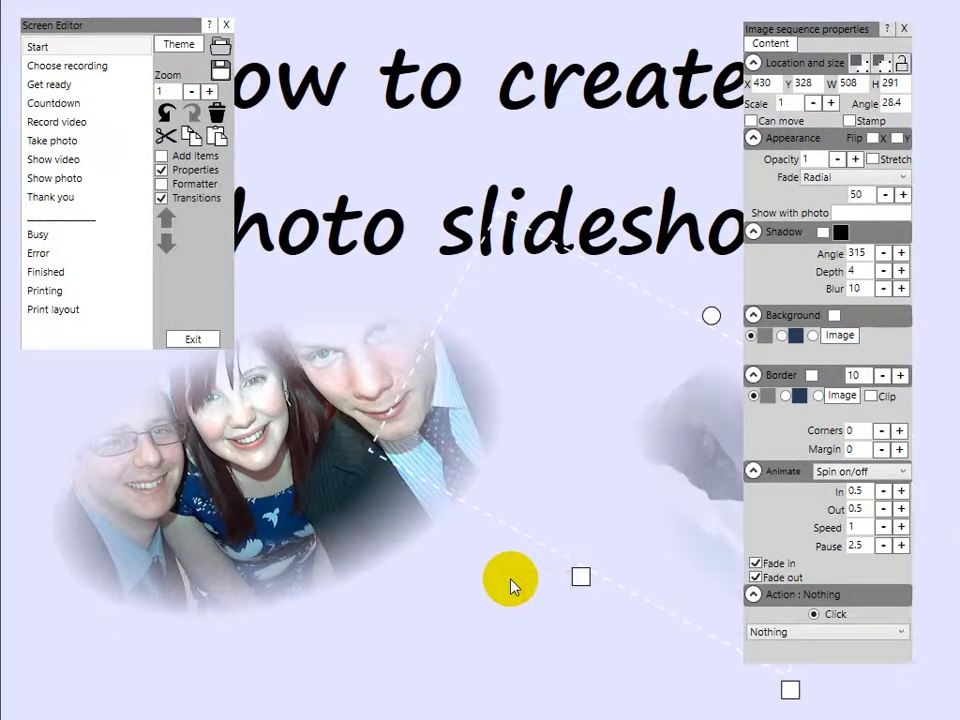
left_click(905, 30)
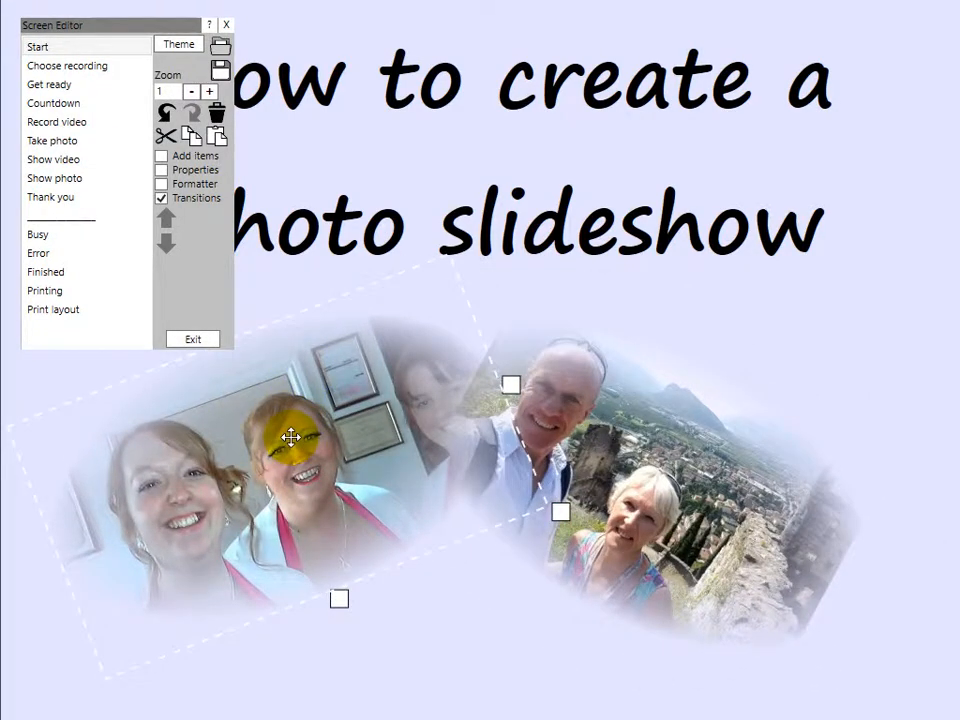
Set the first slideshow to show its event photos in random order
double_click(319, 401)
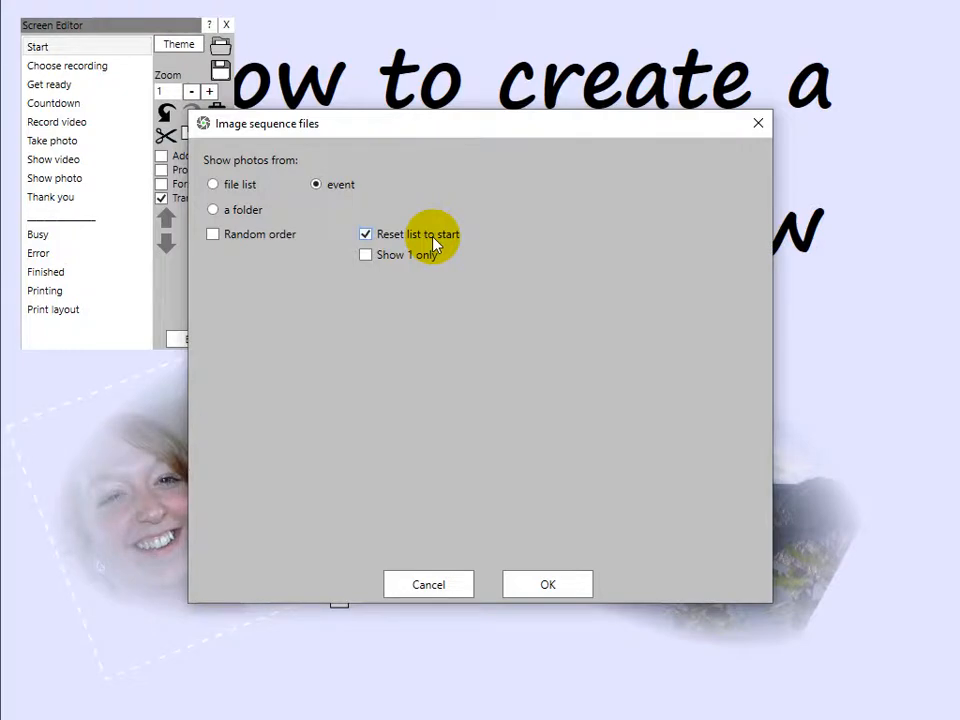
left_click(213, 236)
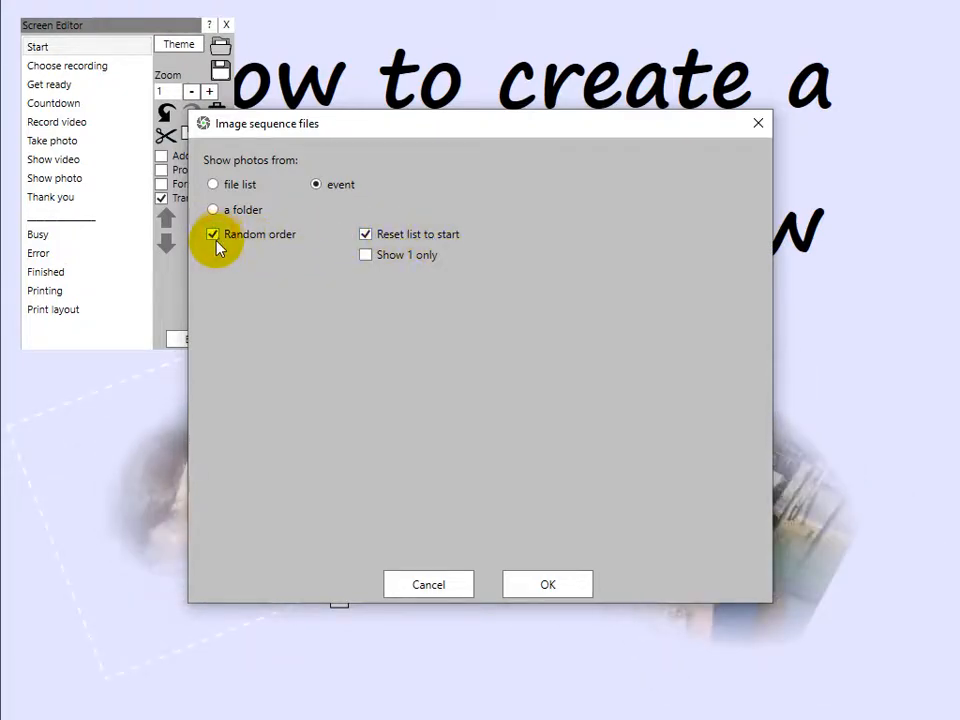
left_click(523, 592)
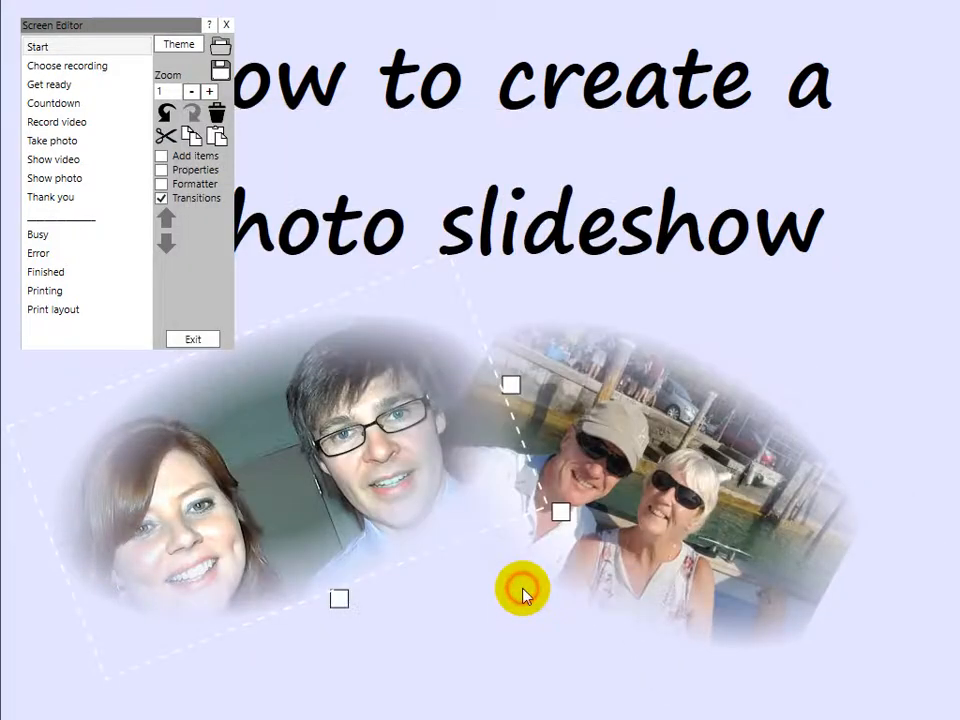